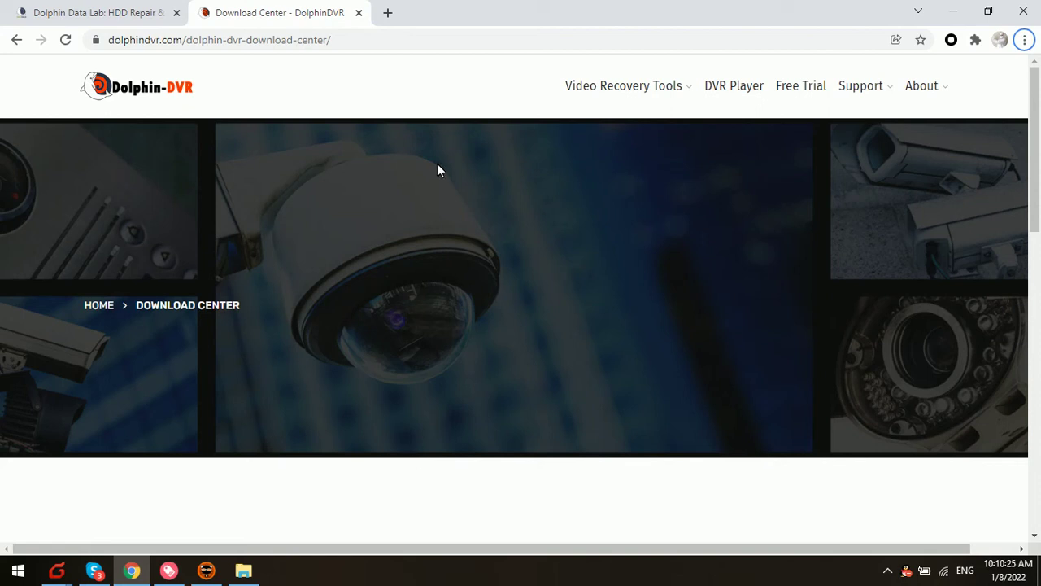
Step: Scroll through the Chrome page, then minimize the browser to reveal the desktop
scroll(515, 414, "down", 2)
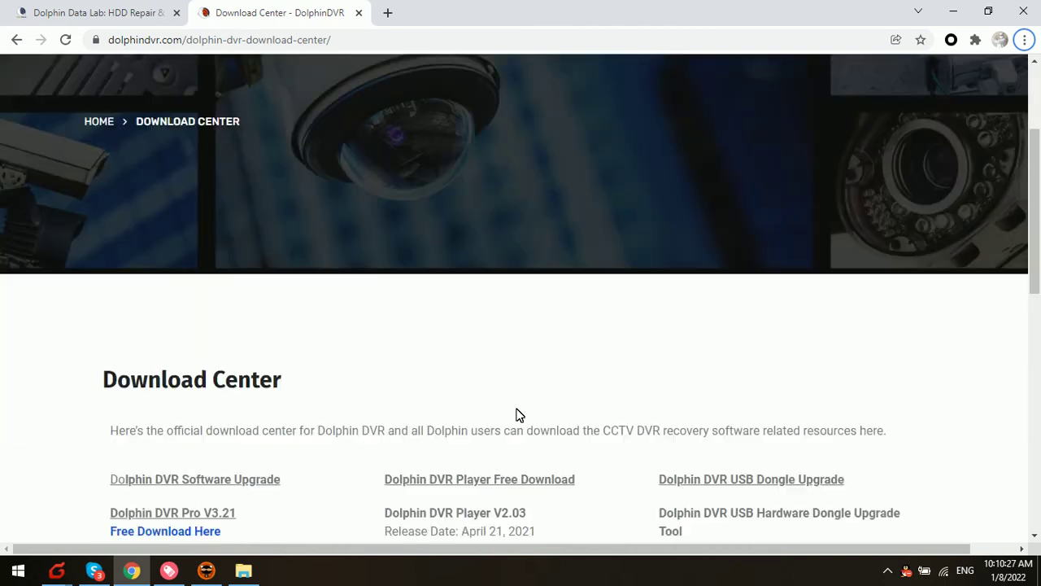
scroll(689, 388, "down", 4)
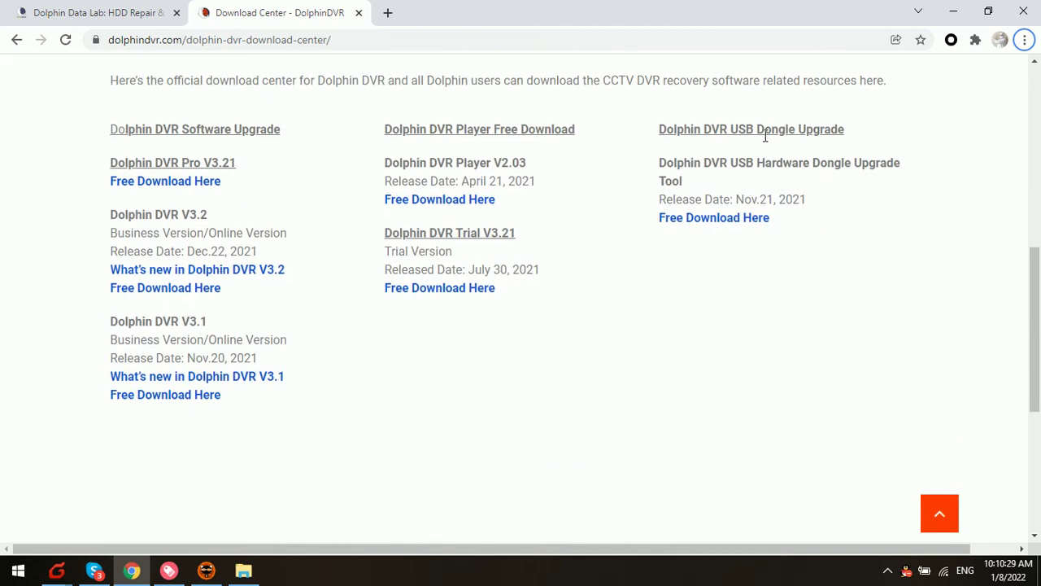
scroll(468, 391, "up", 6)
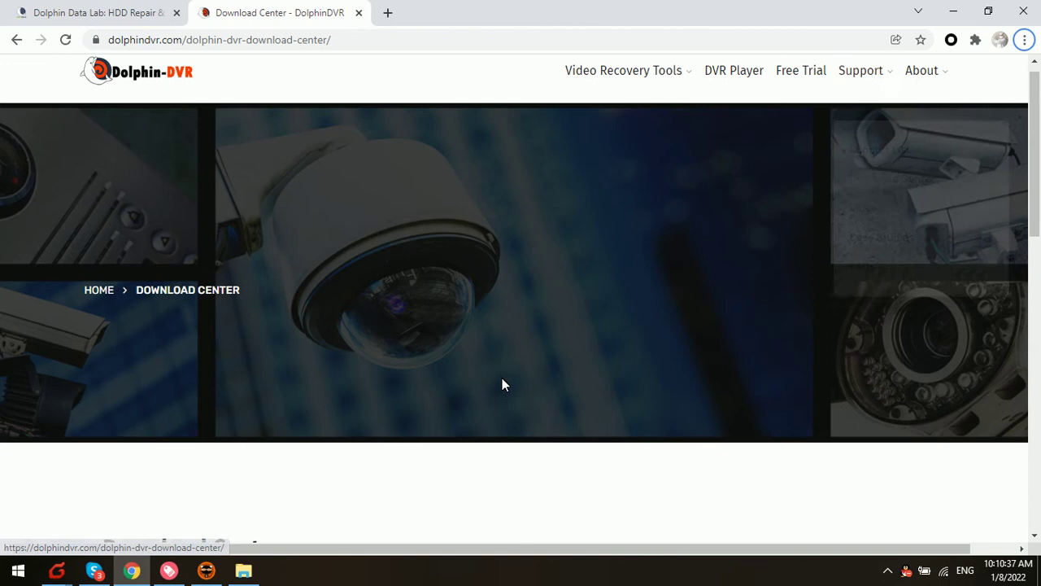
scroll(501, 378, "down", 5)
scroll(688, 255, "up", 1)
scroll(687, 256, "up", 2)
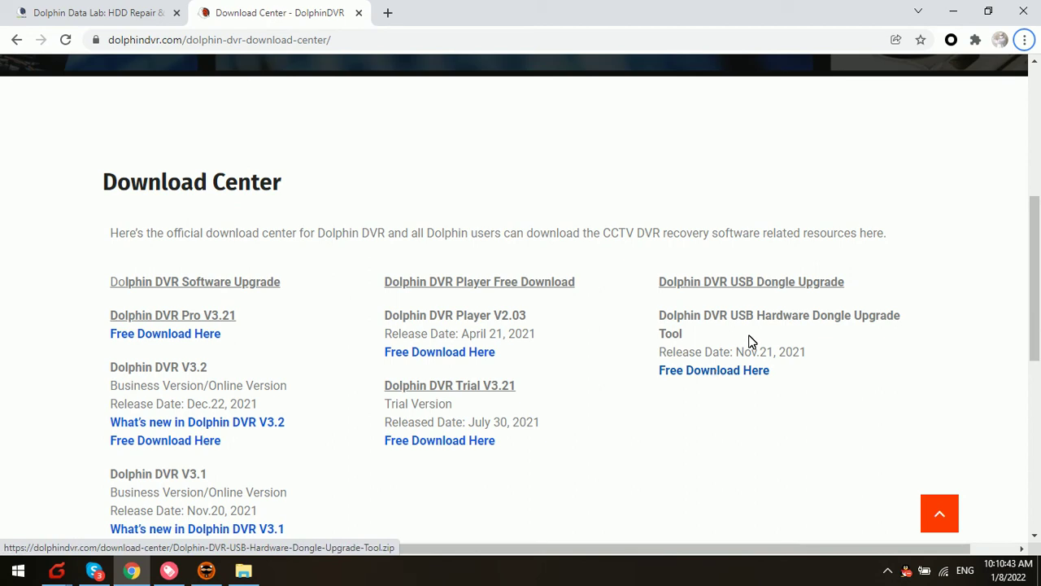
left_click(953, 11)
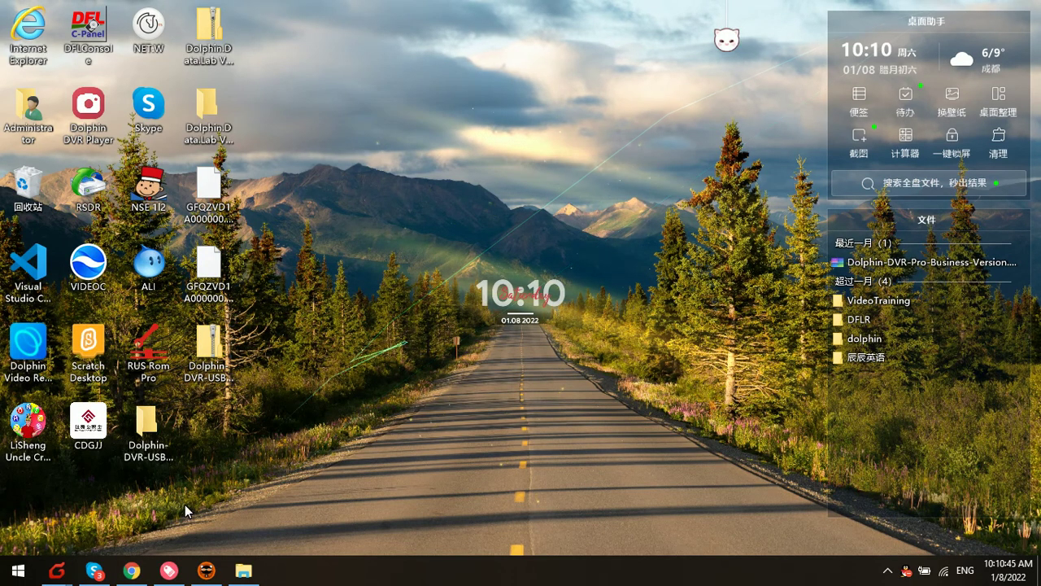
Step: Open the Dongle-Upgrade-Tool folder on the desktop and launch the upgrade tool application
double_click(148, 421)
left_click(499, 270)
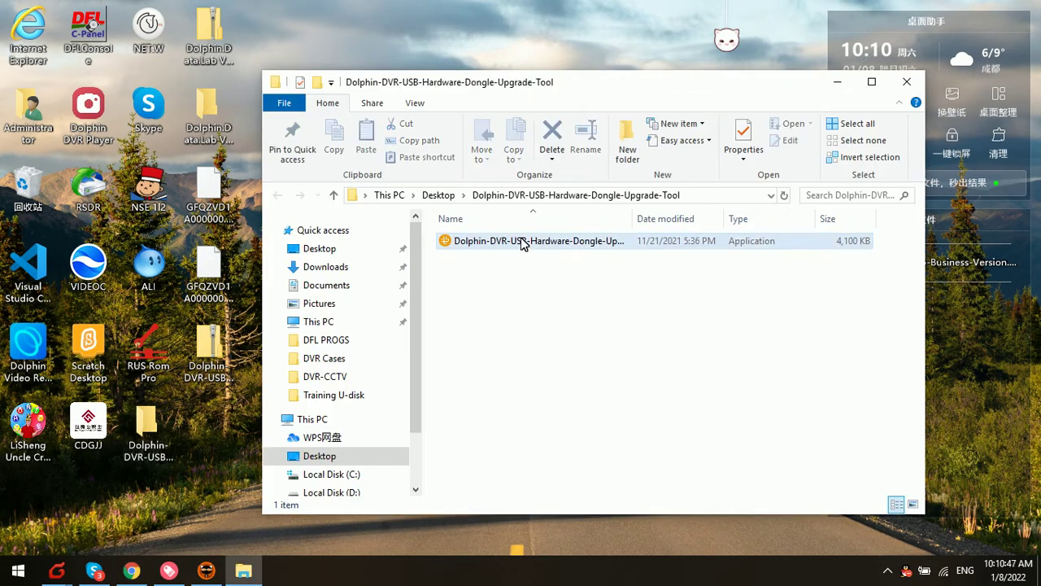
left_click_drag(588, 83, 544, 79)
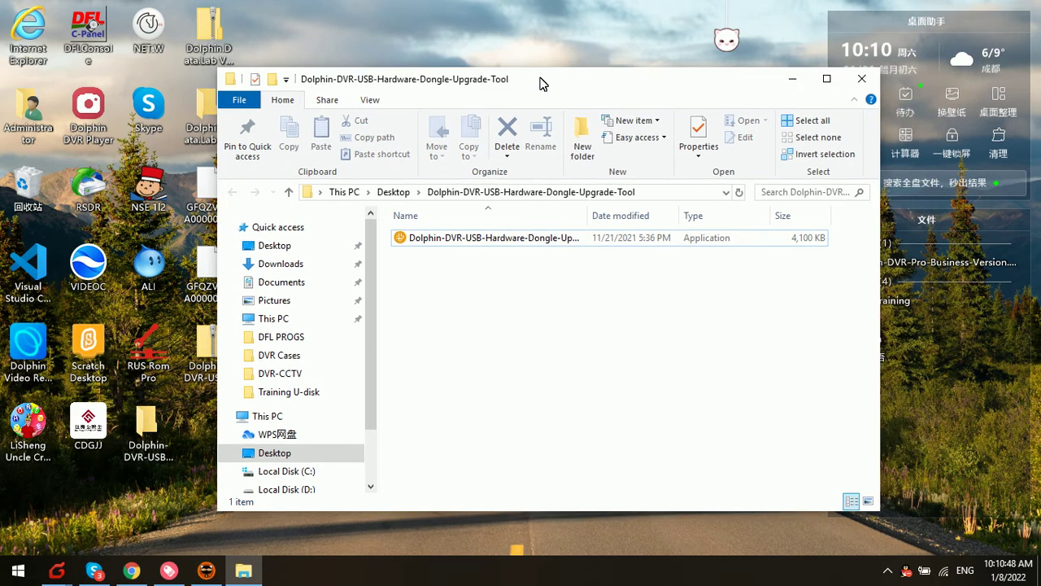
double_click(482, 240)
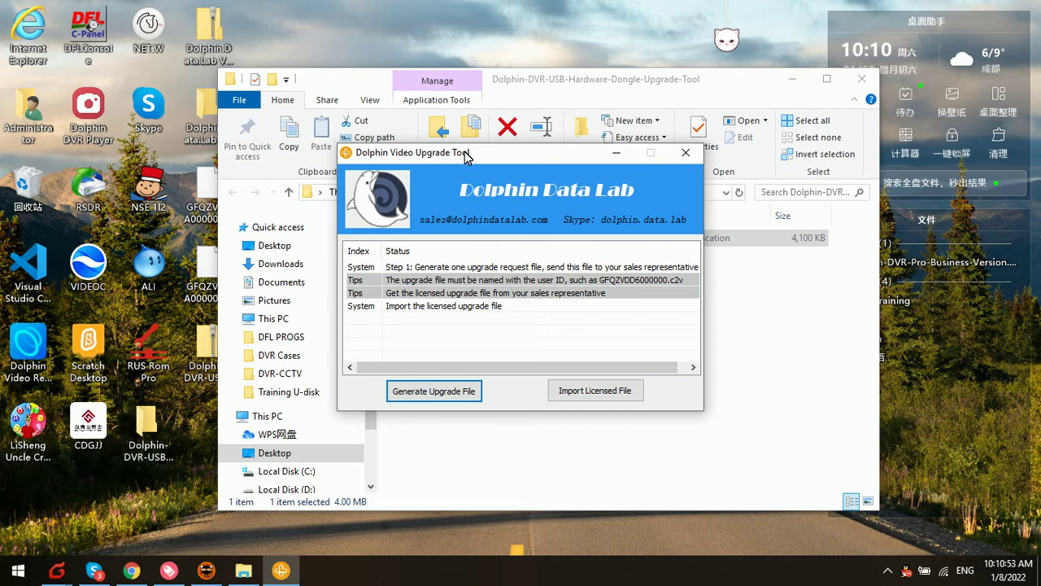
Step: Begin generating an upgrade request file, bringing up the .c2v save dialog
left_click_drag(465, 151, 476, 164)
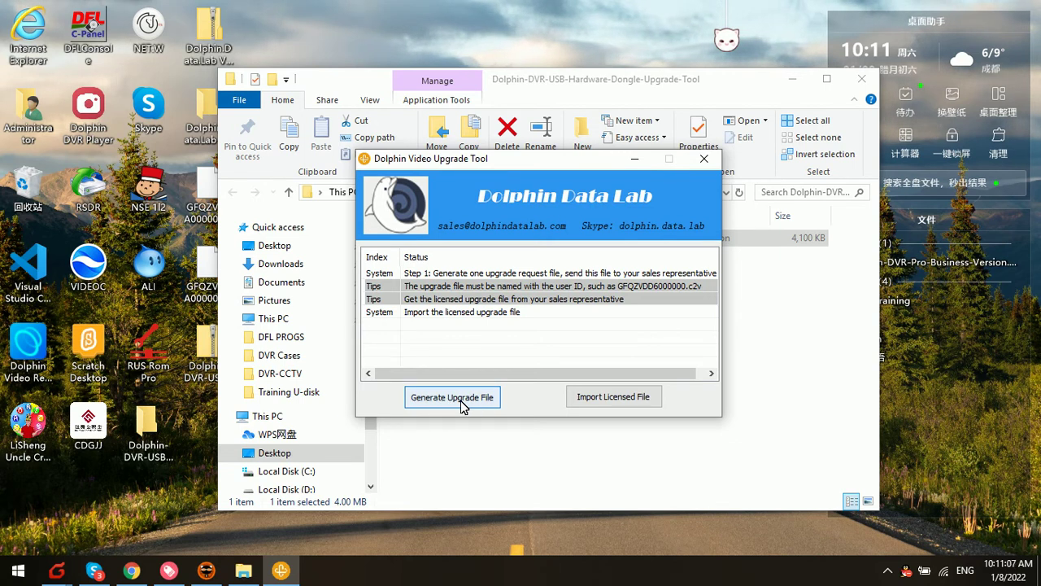
left_click(460, 400)
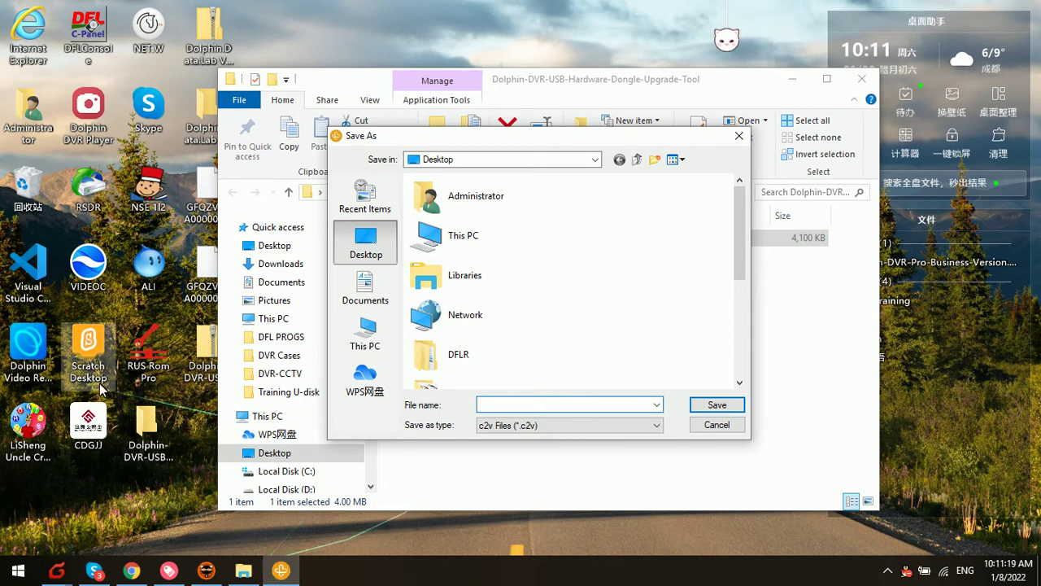
Step: Start Dolphin Video Recovery and dismiss its update notice to reach DVR Pro Business V3.2.0
double_click(33, 348)
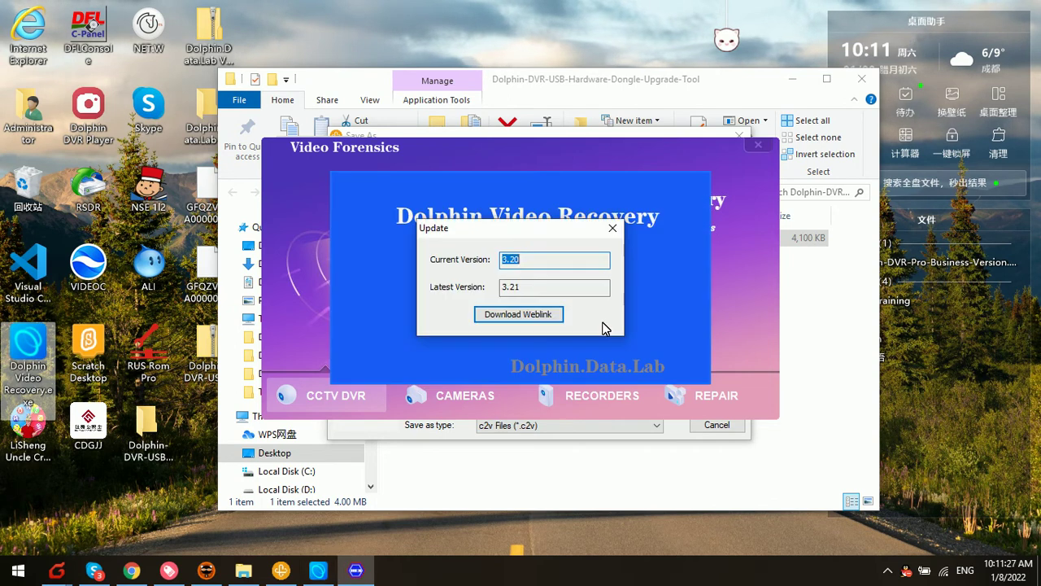
left_click(612, 228)
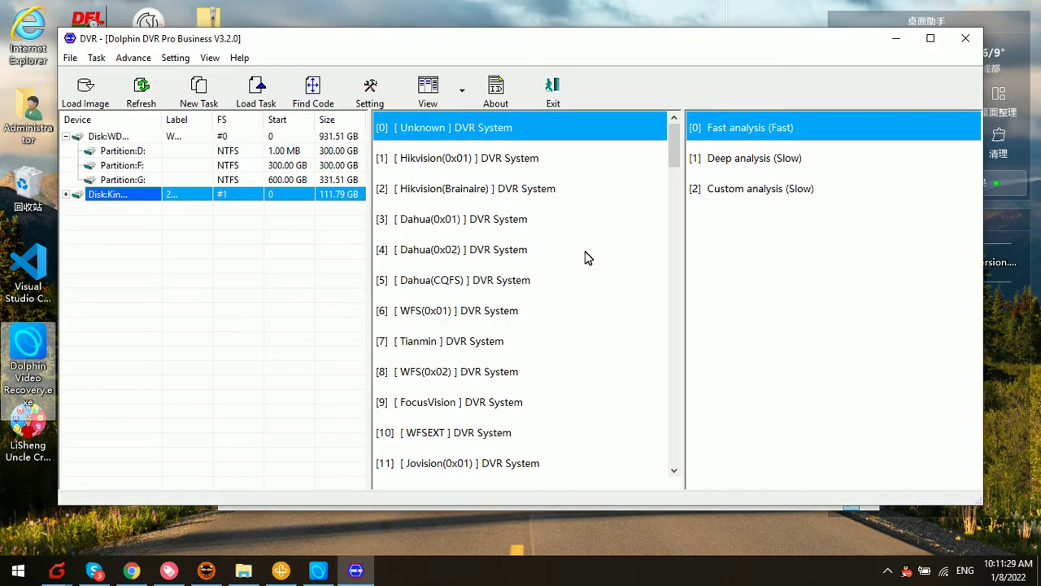
Step: Copy the licensed user ID from the About box to the clipboard, then close it
left_click(498, 91)
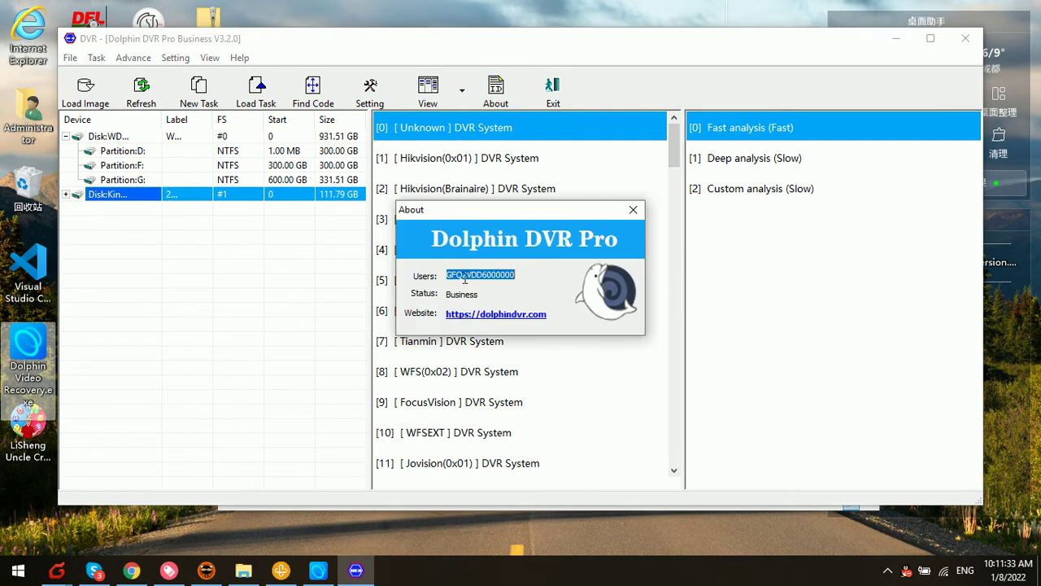
left_click(467, 278)
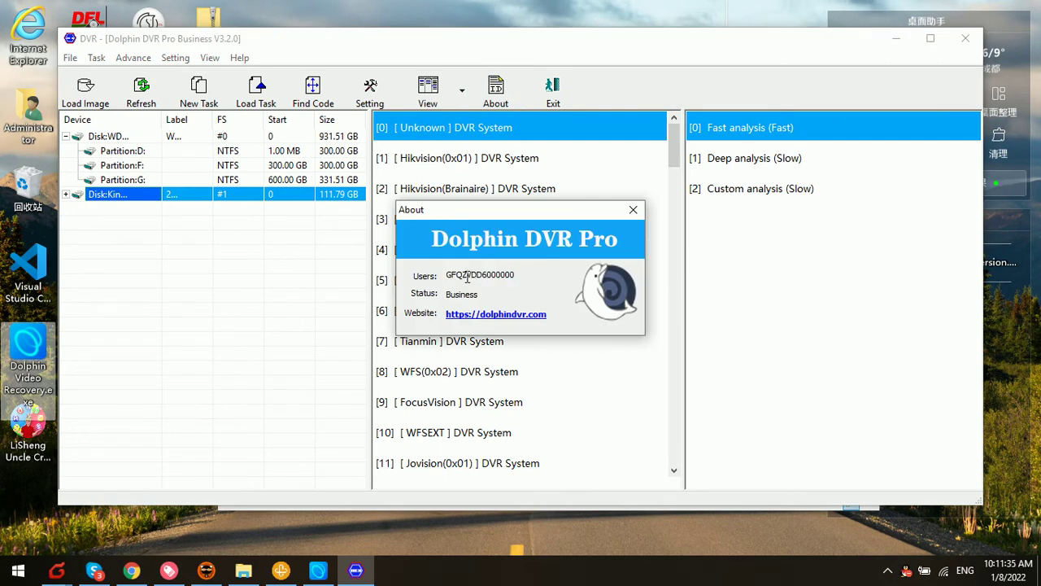
double_click(467, 277)
right_click(472, 277)
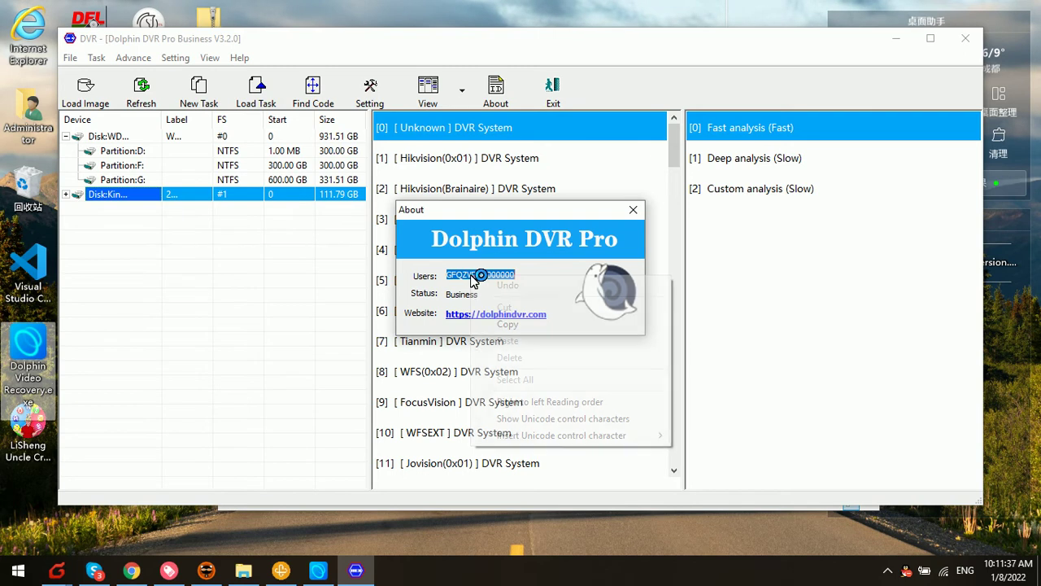
left_click(510, 324)
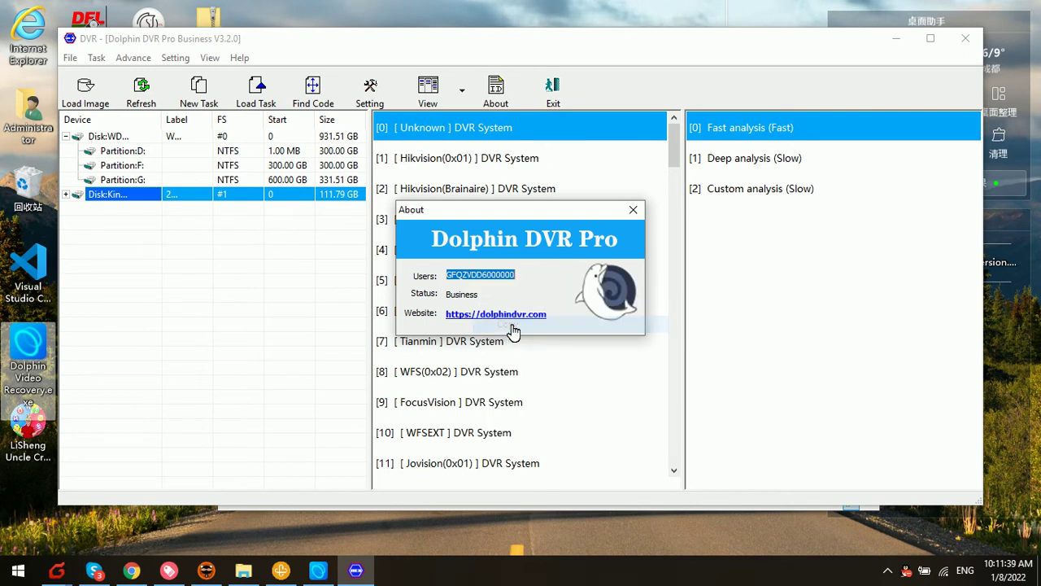
left_click(633, 210)
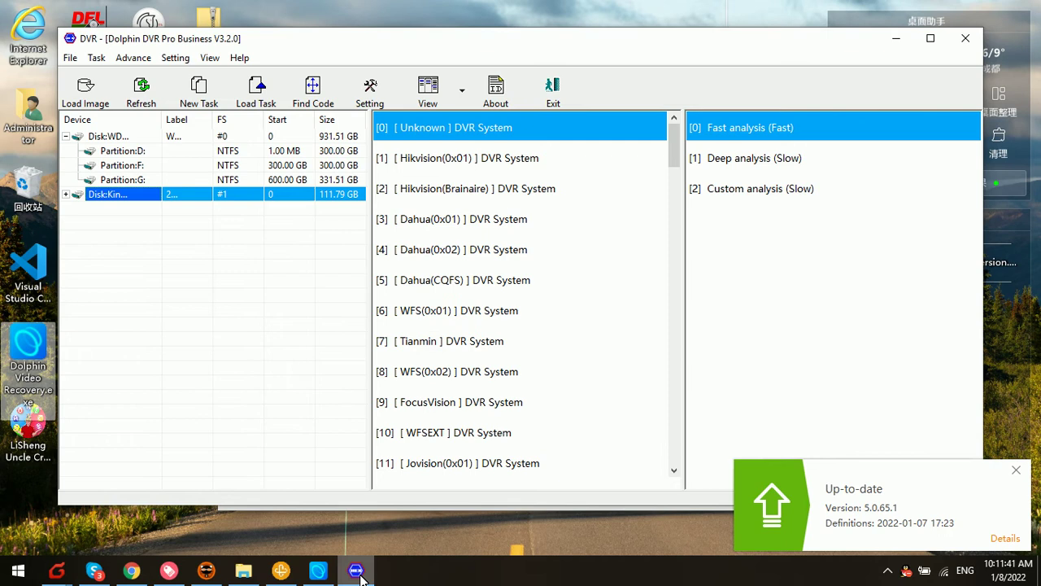
Step: Save the request as GFQZVDD6000000.c2v on the Desktop and confirm it generated successfully
left_click(280, 571)
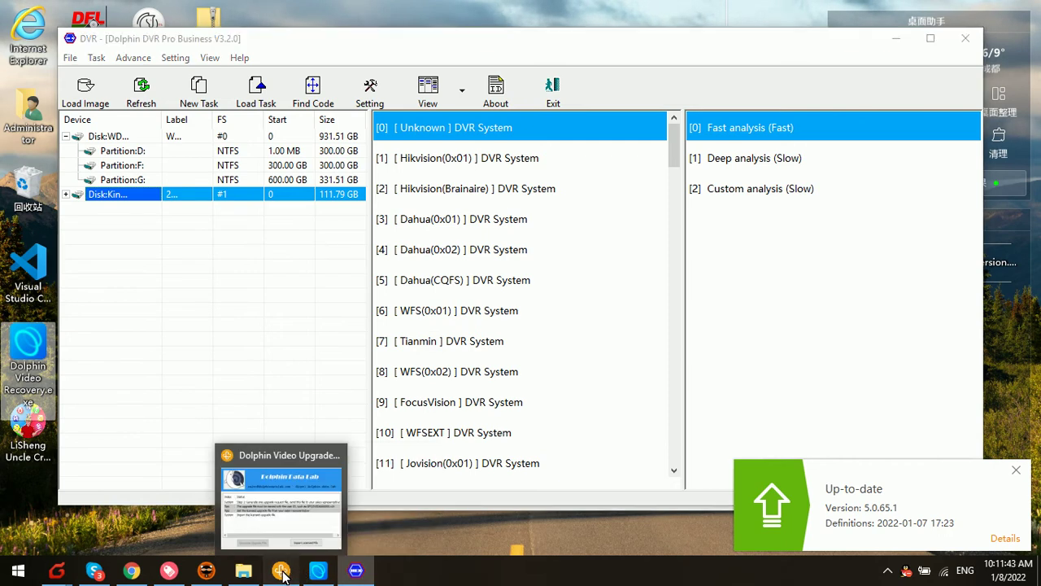
left_click(504, 404)
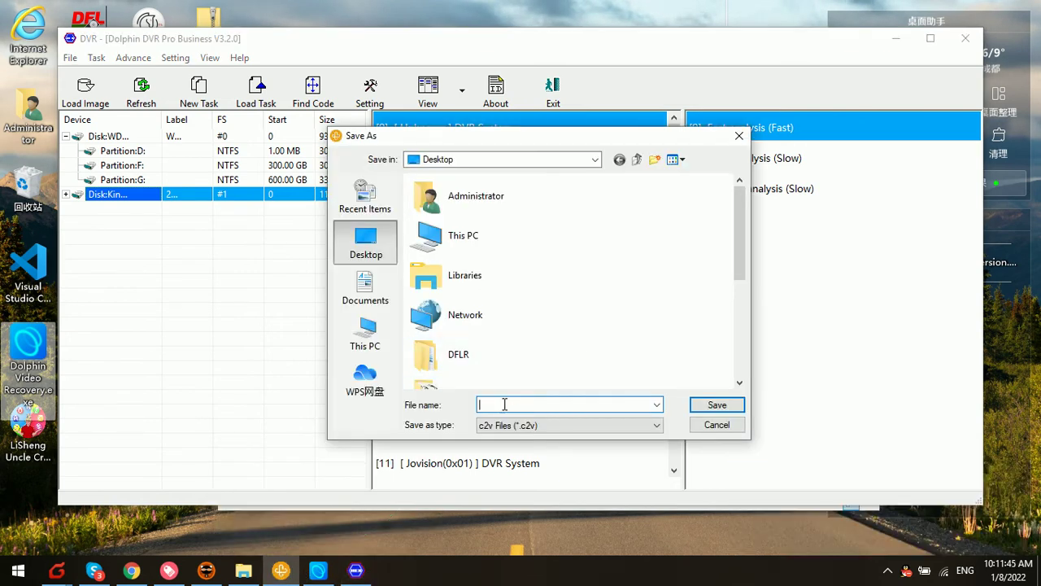
mouse_move(511, 144)
left_mouse_down()
mouse_move(470, 285)
mouse_move(688, 168)
mouse_move(444, 137)
left_mouse_up()
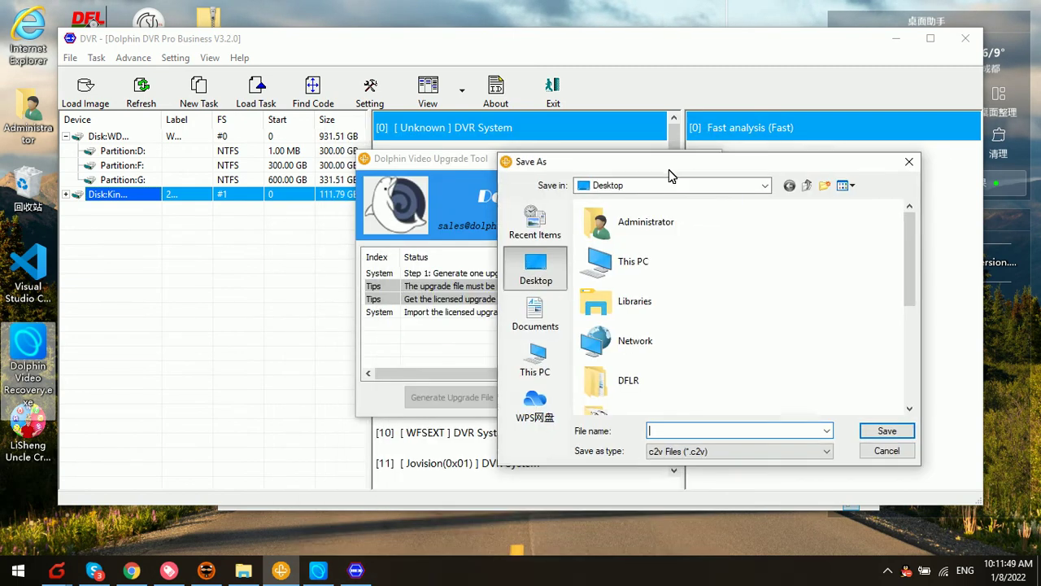
type("GFQZVDD6000000")
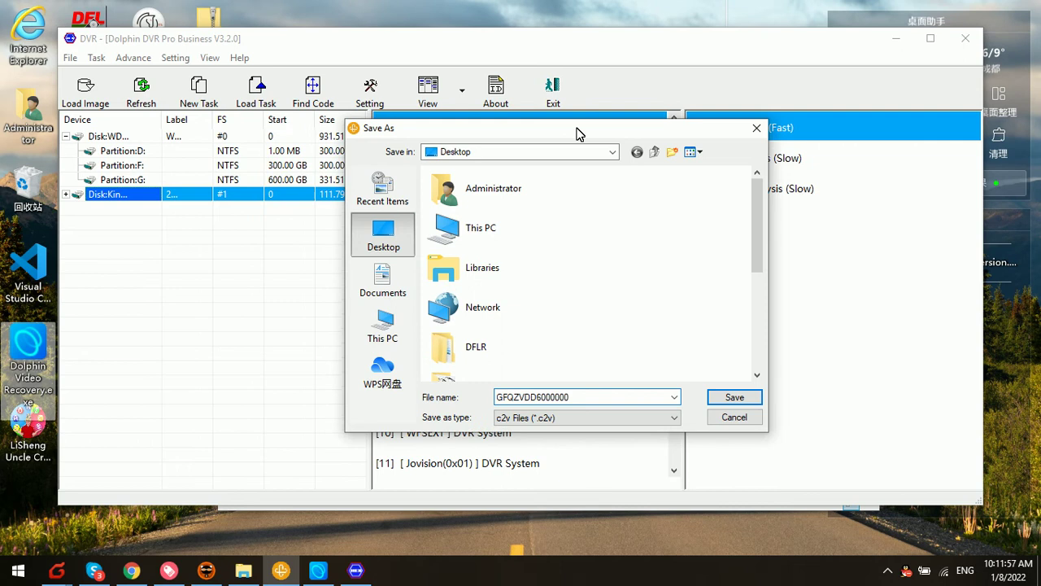
left_click_drag(508, 132, 541, 134)
left_click(689, 402)
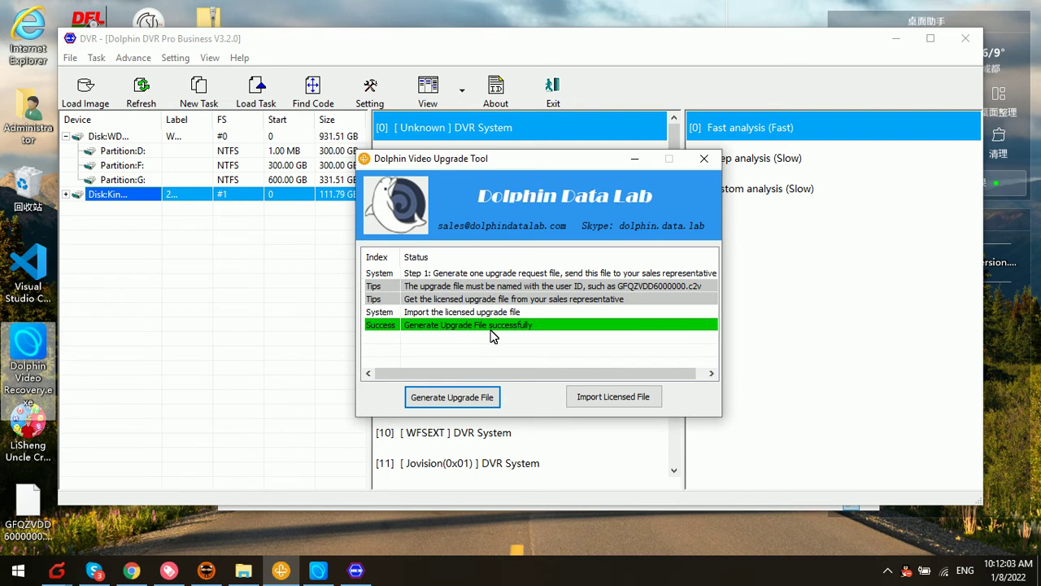
left_click(28, 511)
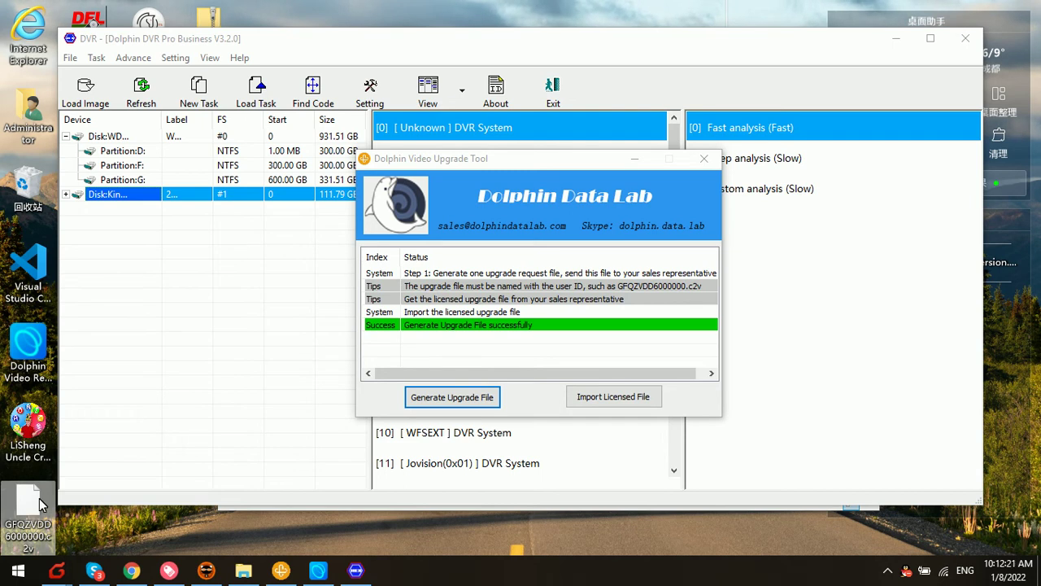
Step: In Chrome, scroll to the Download Center footer and highlight the sales contact email
left_click(132, 571)
scroll(559, 387, "down", 3)
scroll(657, 407, "down", 3)
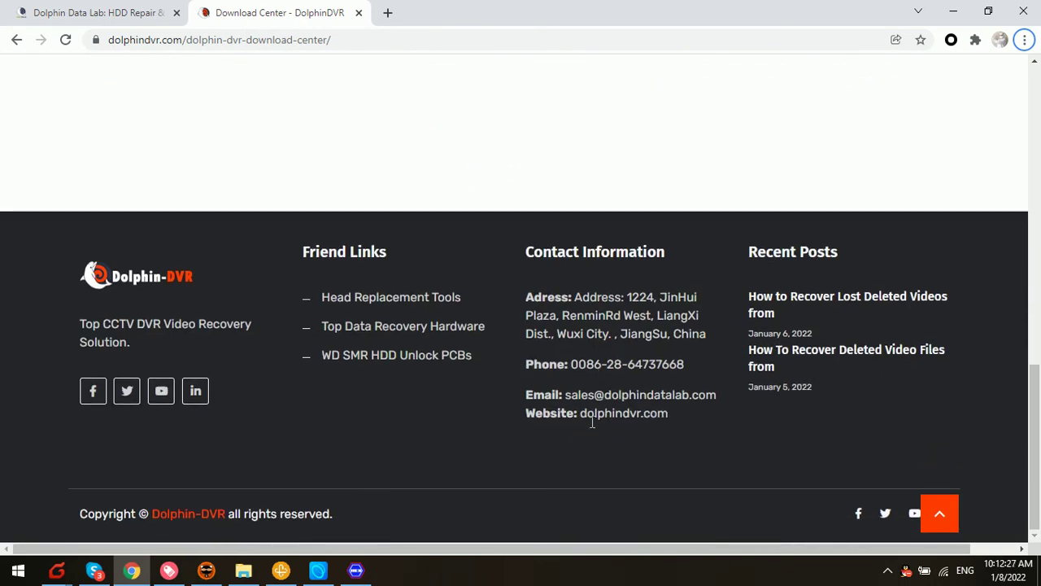
left_click_drag(713, 395, 562, 394)
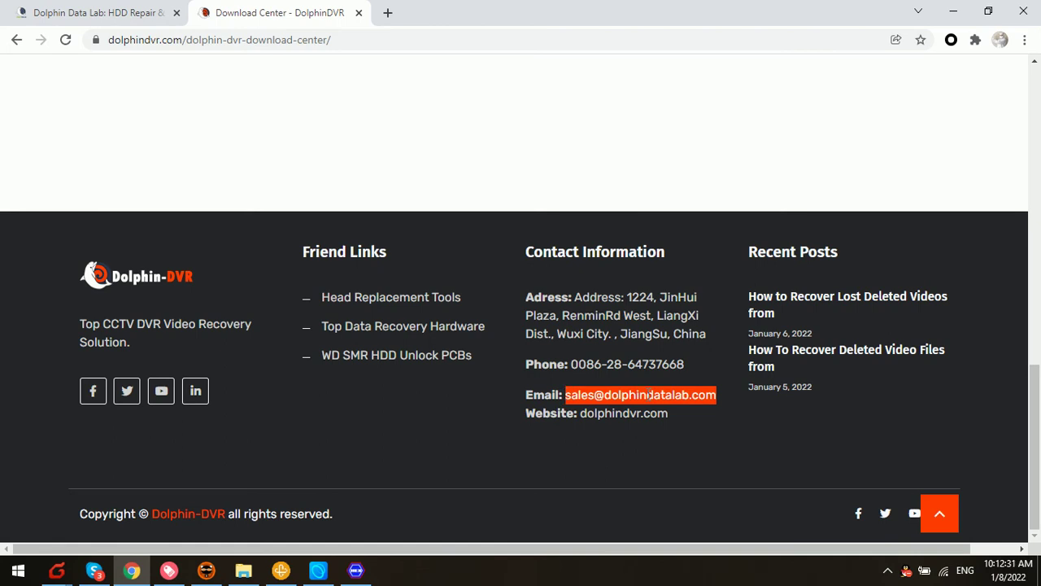
scroll(649, 394, "up", 3)
scroll(611, 398, "up", 4)
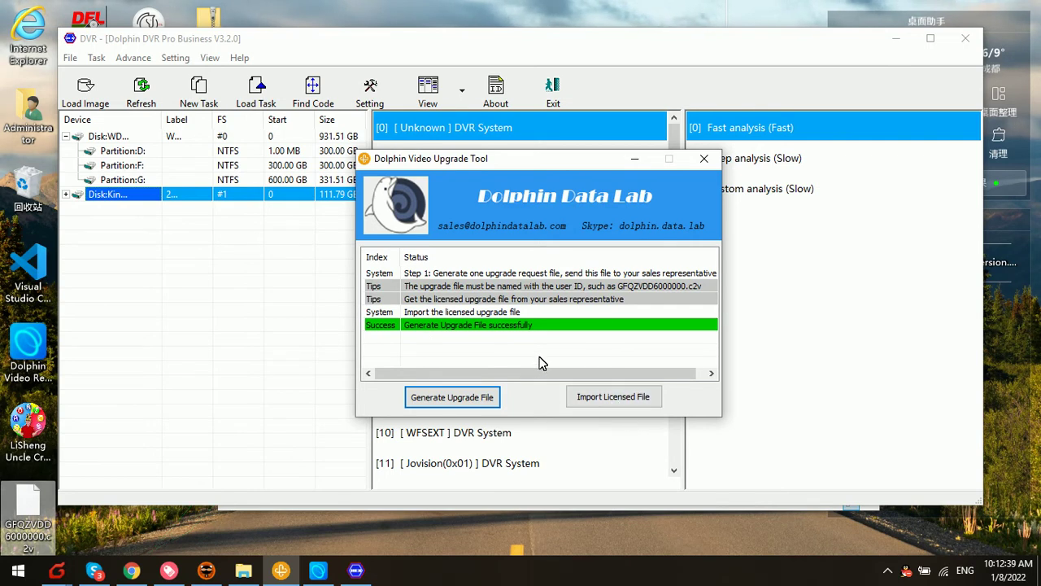
Step: Browse the Desktop for a licensed file, cancel the import, and minimize the upgrade tool
left_click_drag(567, 165, 579, 165)
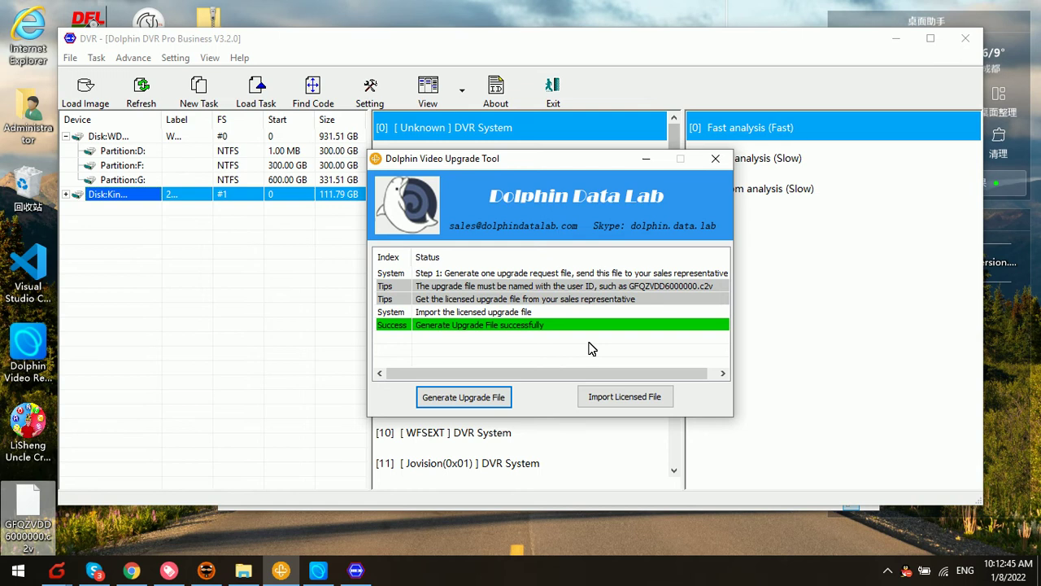
left_click(621, 399)
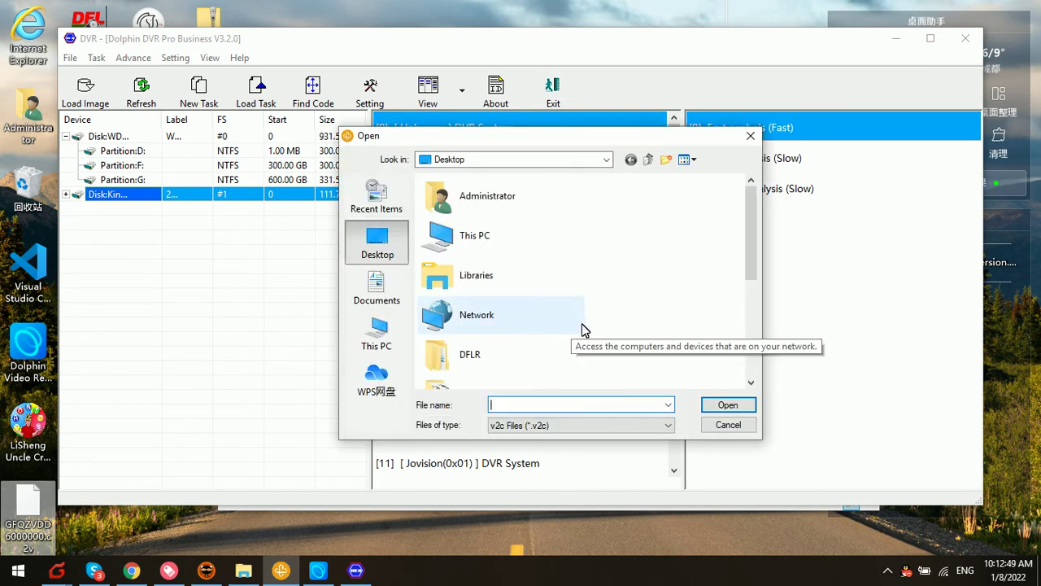
left_click_drag(750, 231, 753, 372)
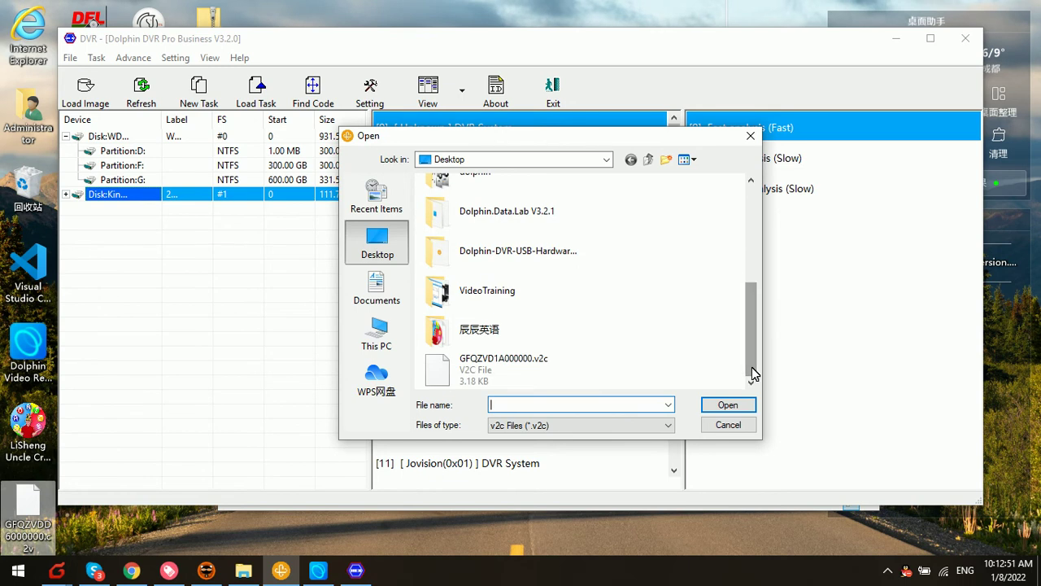
scroll(753, 362, "up", 5)
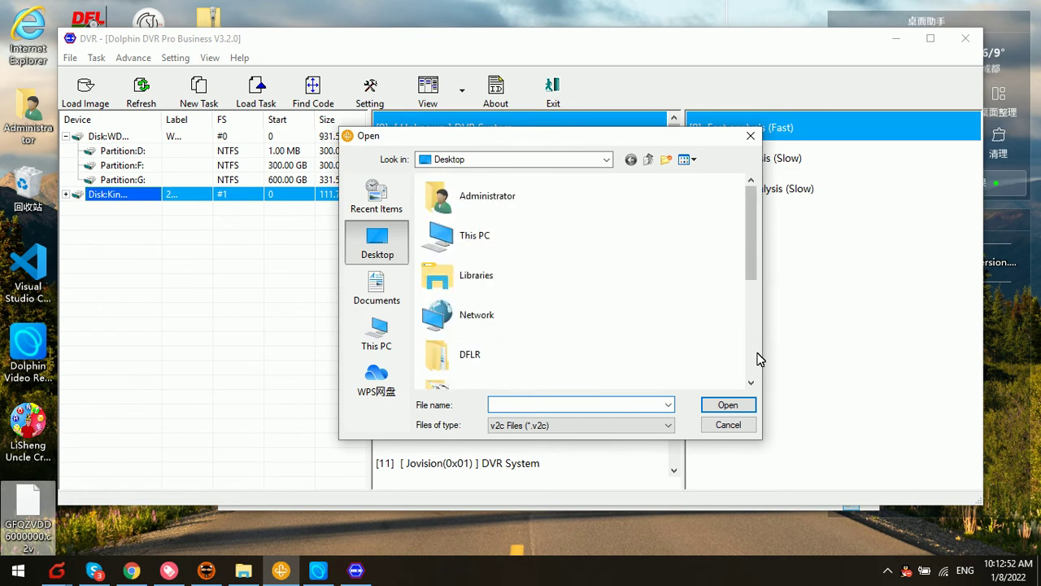
left_click(750, 136)
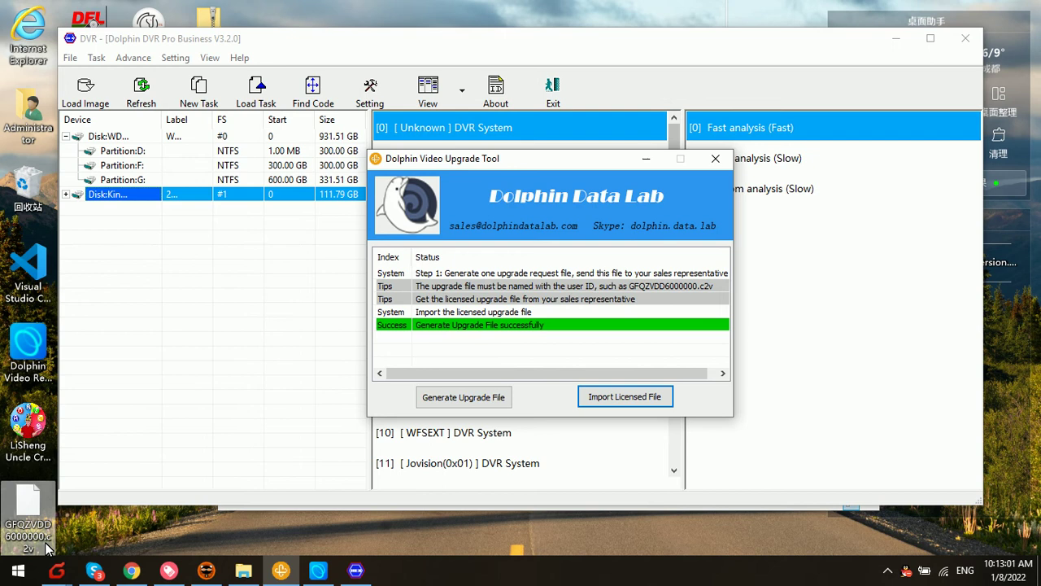
left_click(646, 157)
Step: Minimize the DVR and File Explorer windows and close the Dolphin DVR Recovery splash
left_click(895, 38)
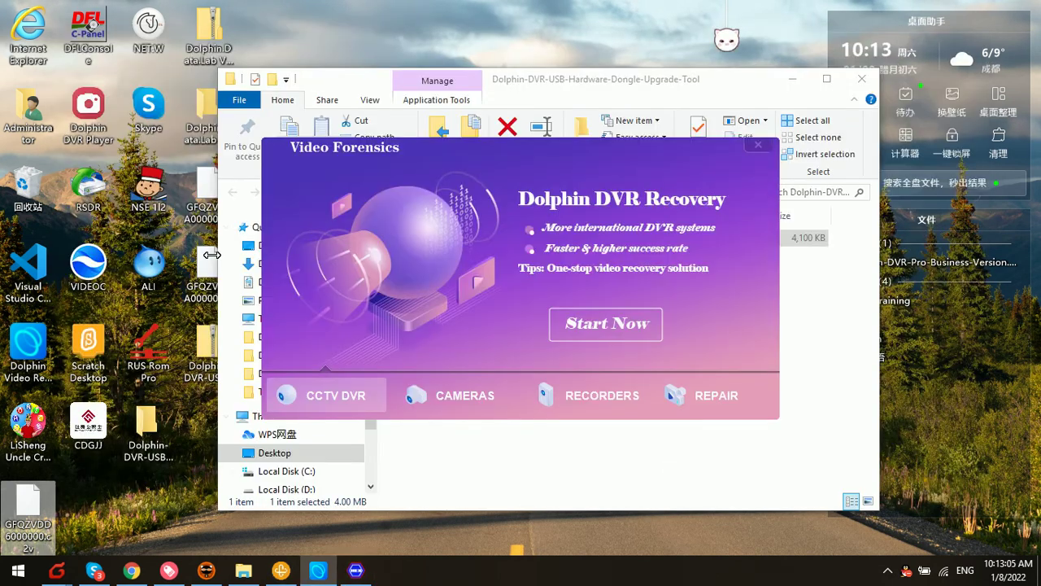
left_click(793, 79)
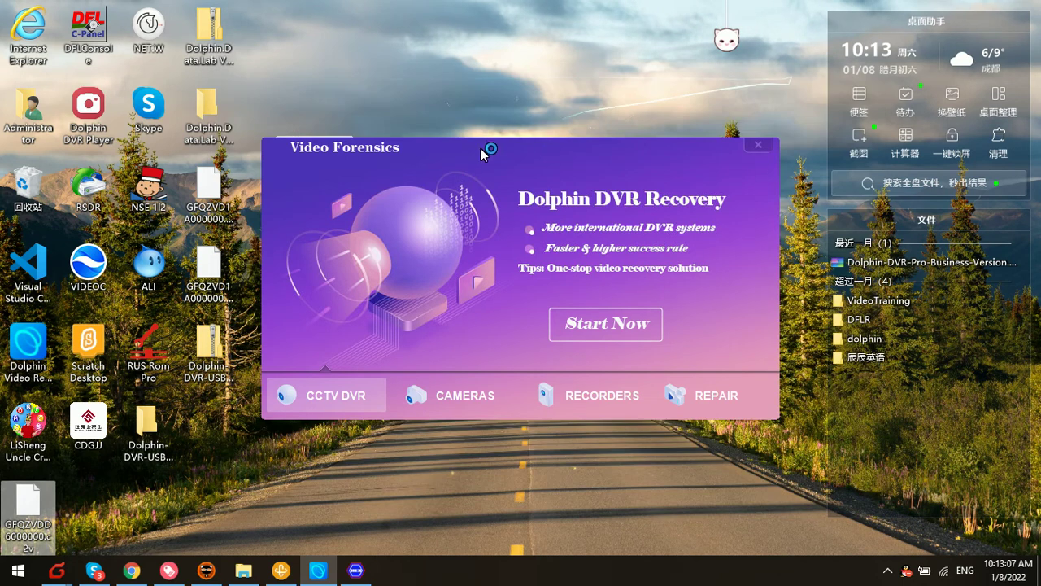
left_click(756, 144)
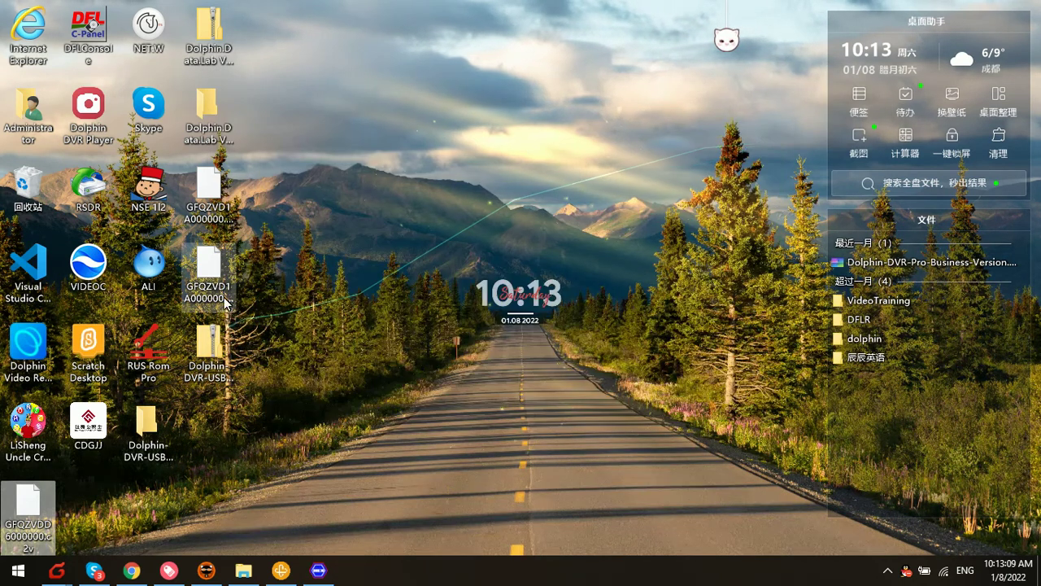
Step: Inspect the GFQZVD1 and GFQZVDD6000000.c2v desktop files, then restore the upgrade tool
left_click(210, 273)
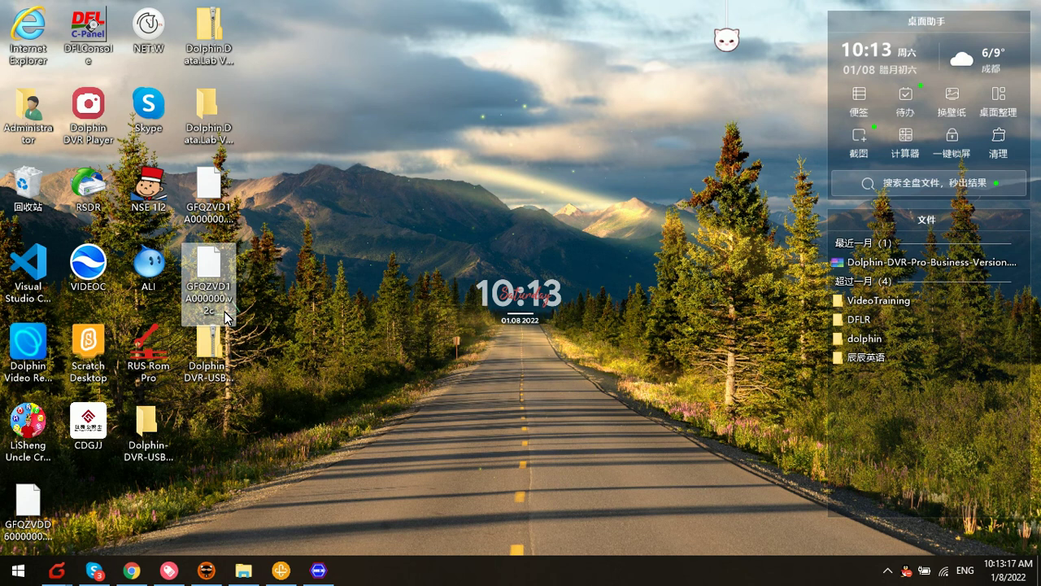
left_click(44, 535)
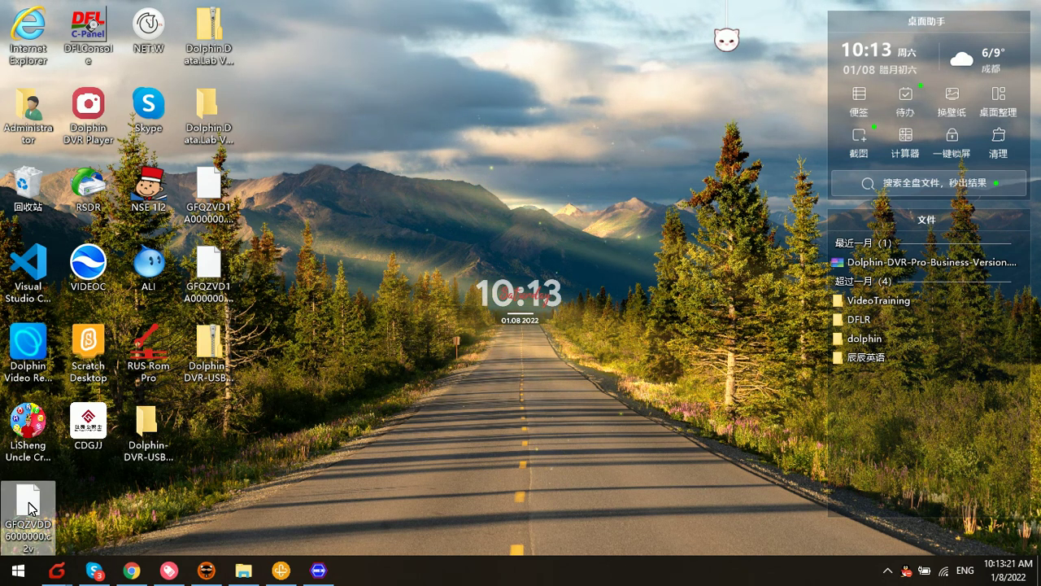
left_click(213, 289)
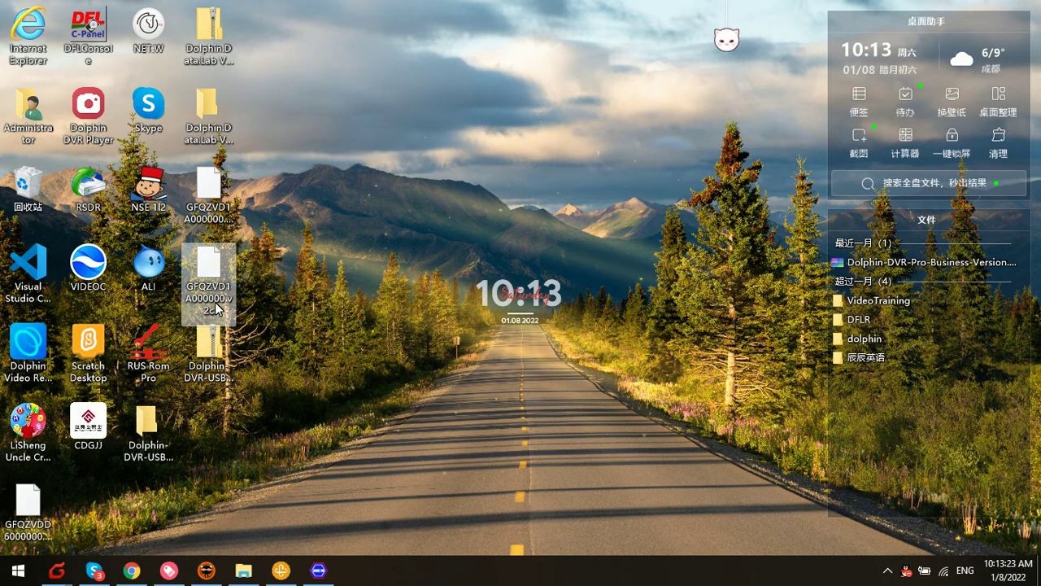
left_click(258, 285)
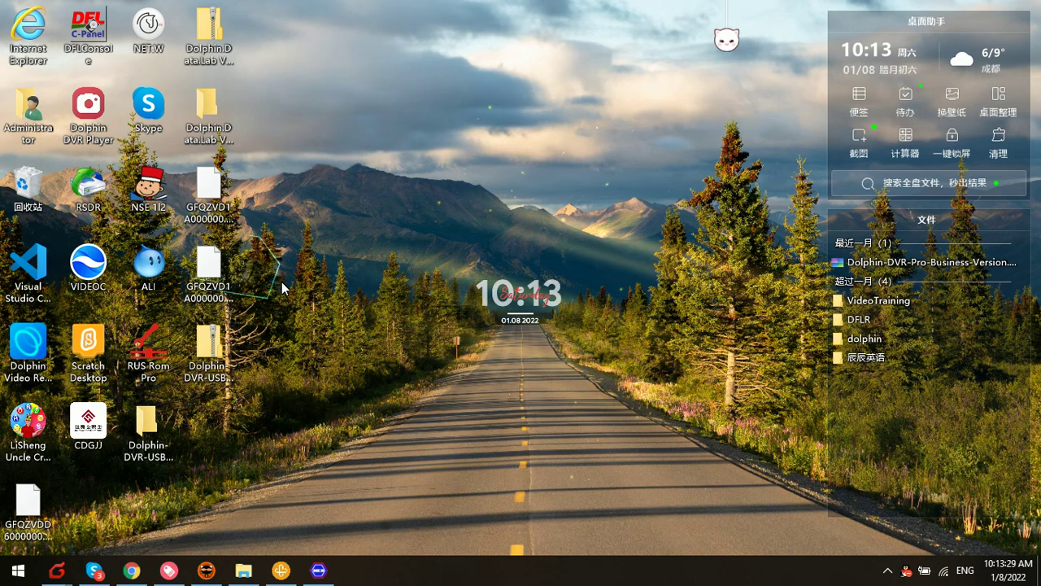
left_click(282, 572)
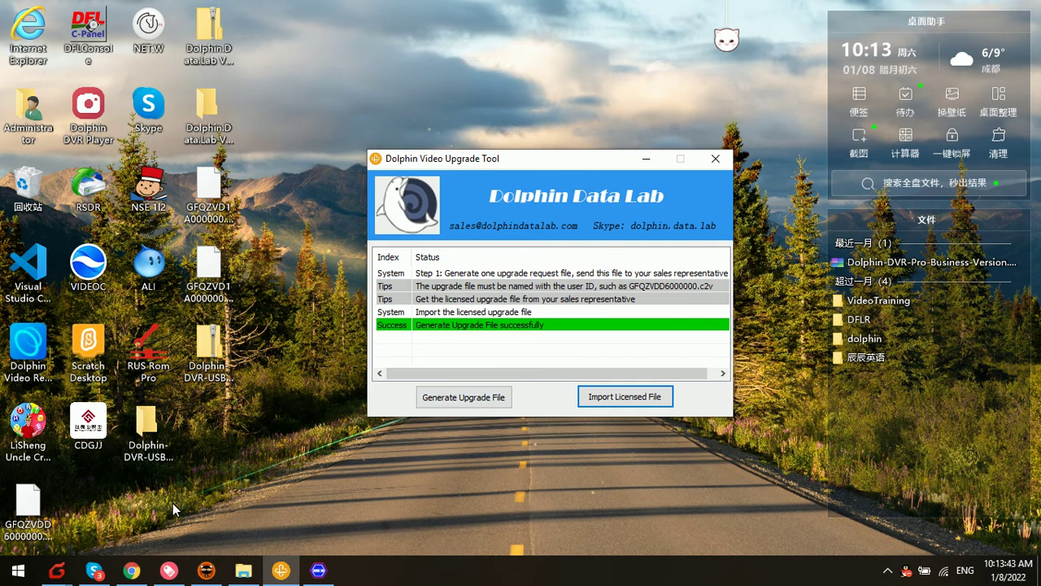
Step: Move GFQZVDD6000000.c2v beside the desktop folders, then open and cancel the licensed-file import
mouse_move(28, 509)
left_mouse_down()
mouse_move(246, 451)
mouse_move(218, 427)
left_mouse_up()
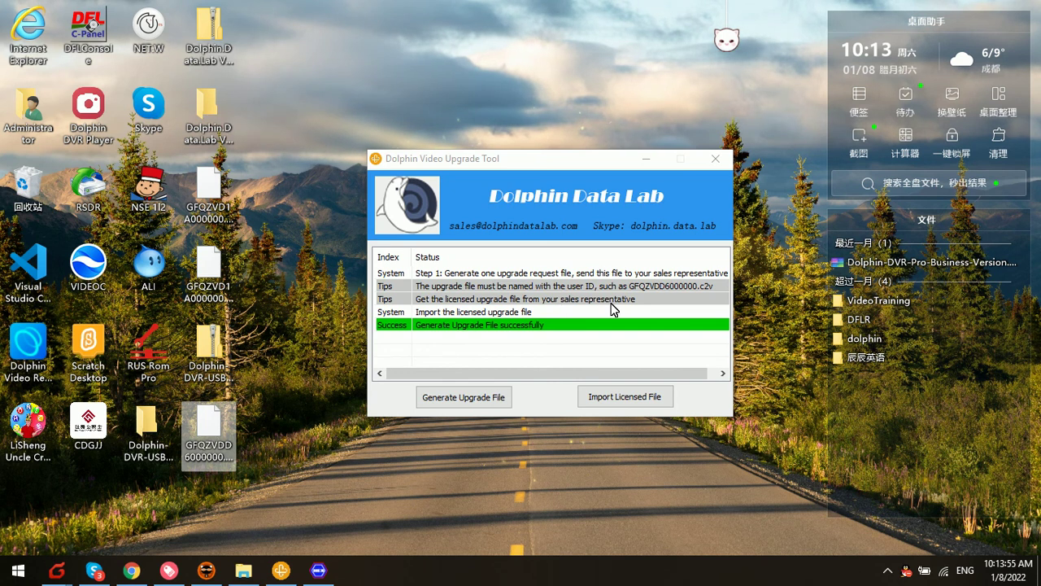
left_click(630, 400)
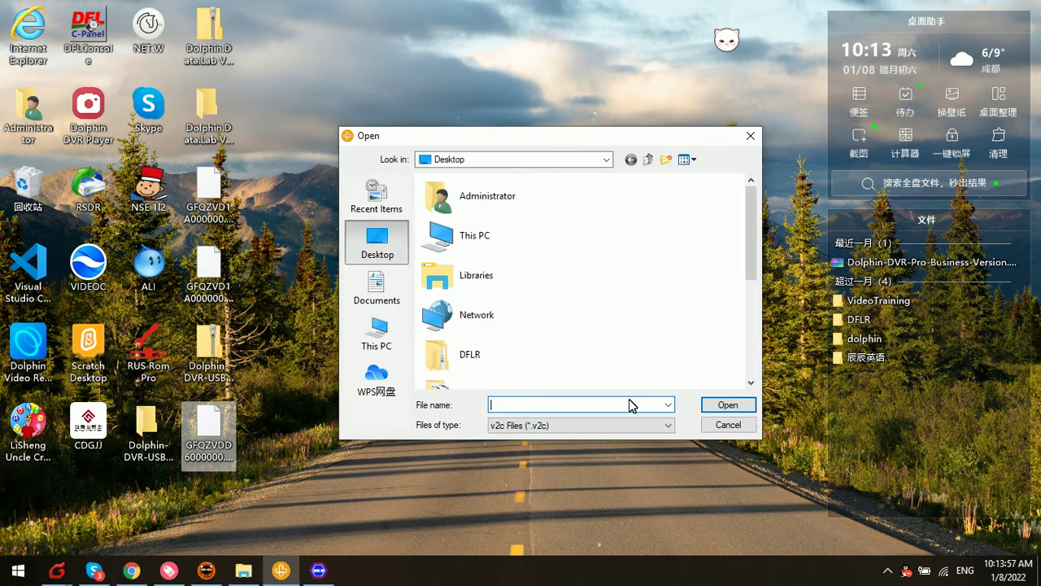
left_click(226, 302)
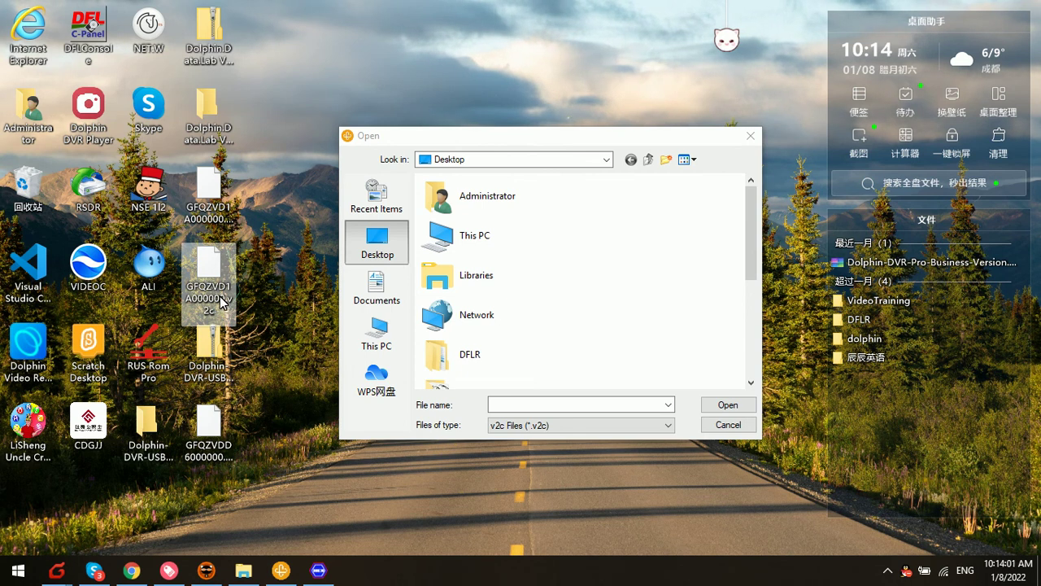
left_click(737, 425)
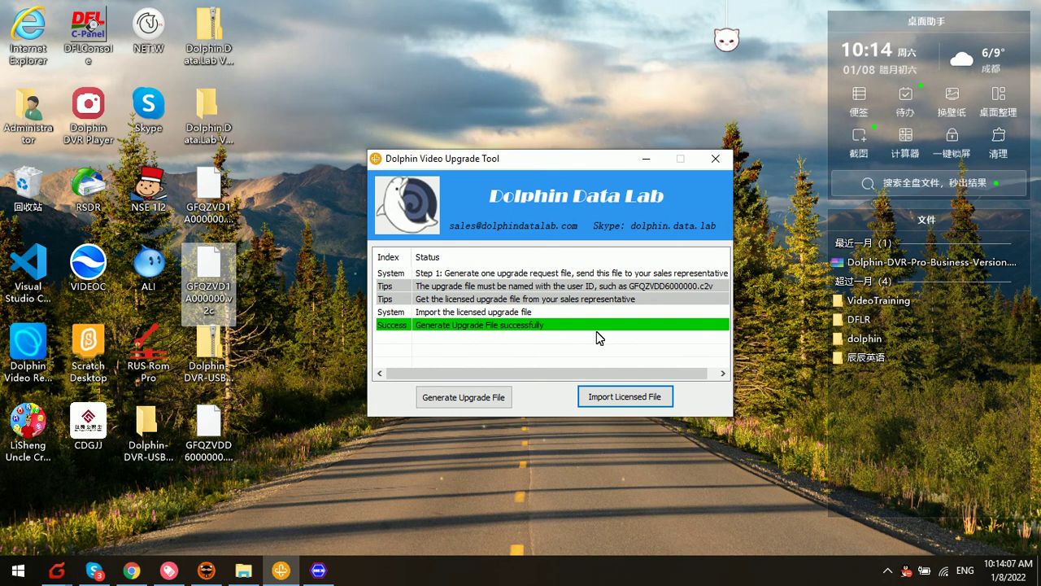
Step: Minimize the upgrade tool and bring File Explorer forward on the Dongle-Upgrade-Tool folder
left_click(650, 160)
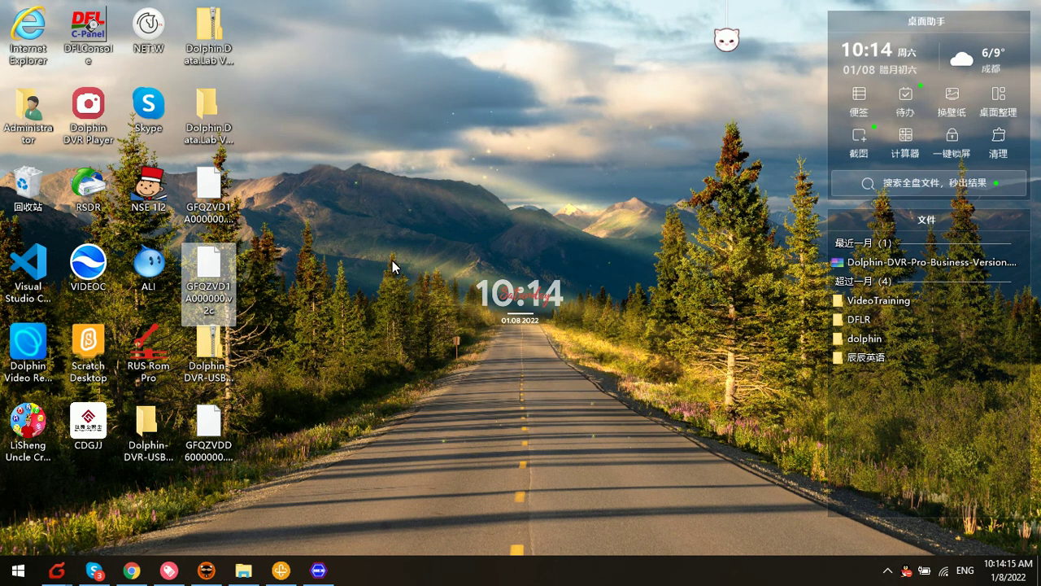
left_click(247, 572)
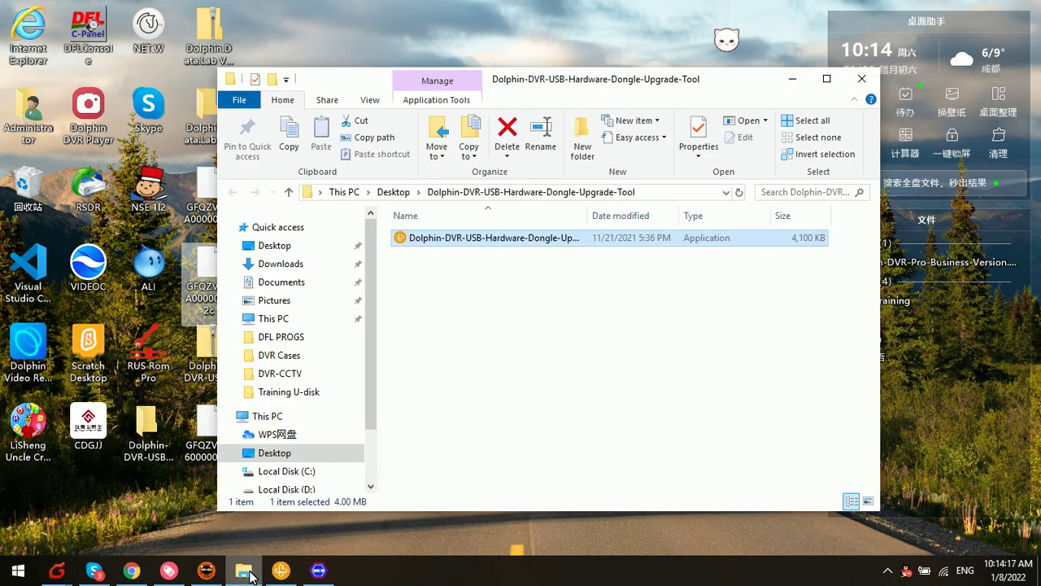